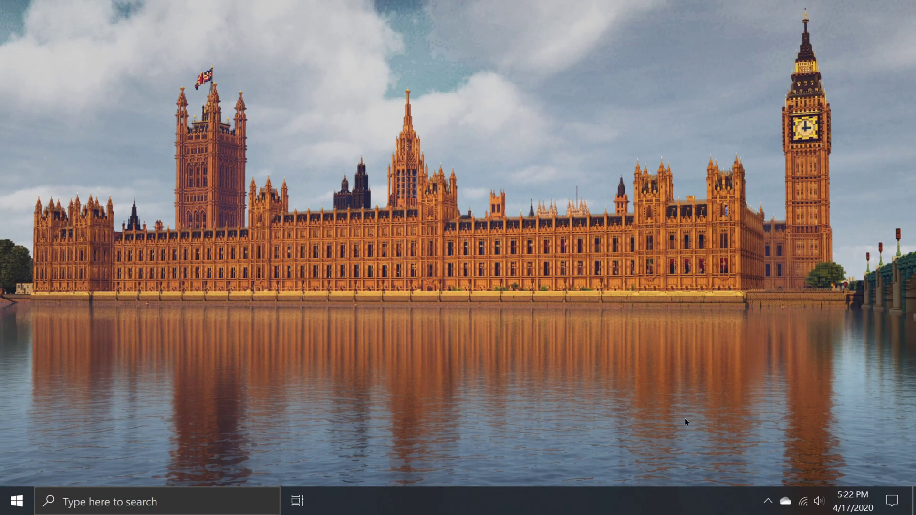
- Review the GPU 1, CPU and memory details in Task Manager, and open Update & Security in Windows Settings
{"action": "right_click", "coordinate": [658, 502]}
{"action": "left_click", "coordinate": [695, 430]}
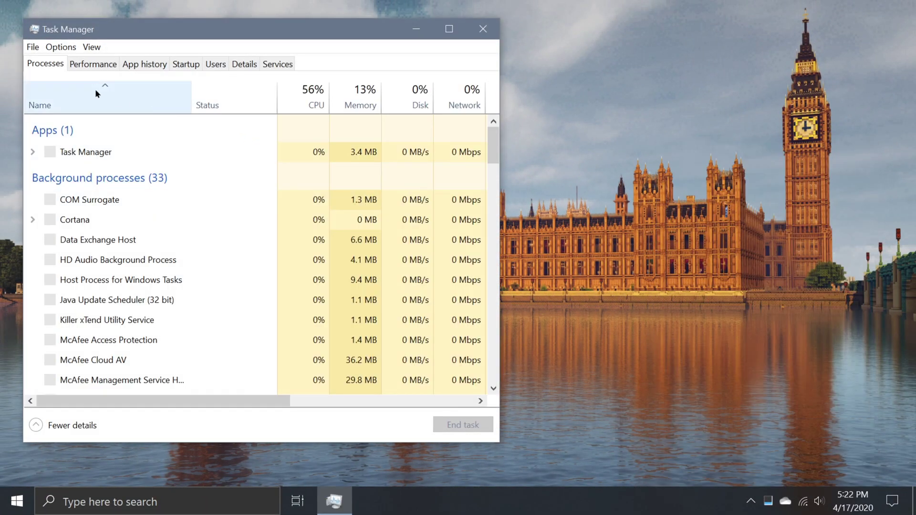
{"action": "left_click", "coordinate": [93, 64]}
{"action": "left_click", "coordinate": [108, 382]}
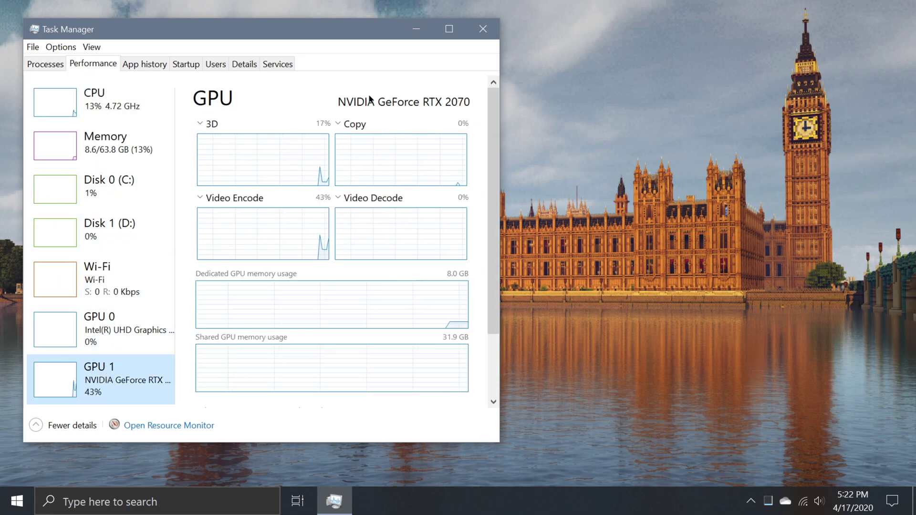
{"action": "left_click", "coordinate": [163, 102]}
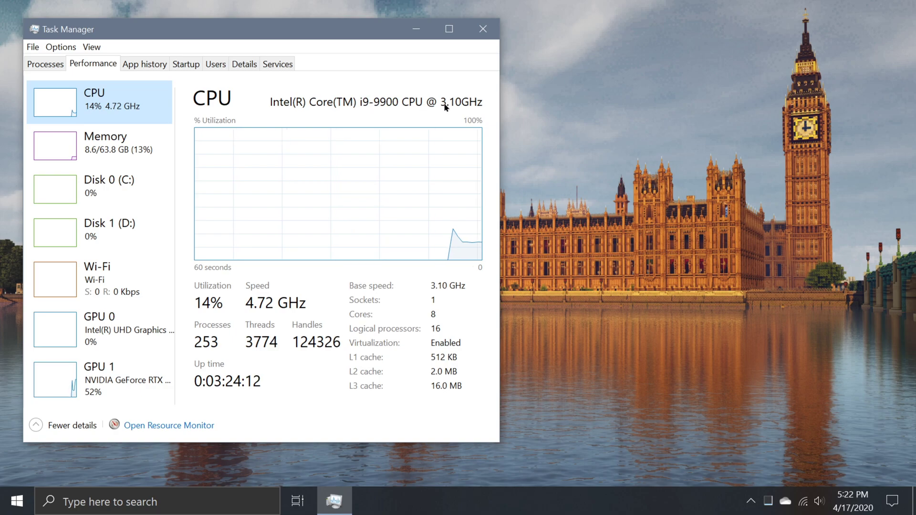
{"action": "left_click", "coordinate": [127, 140]}
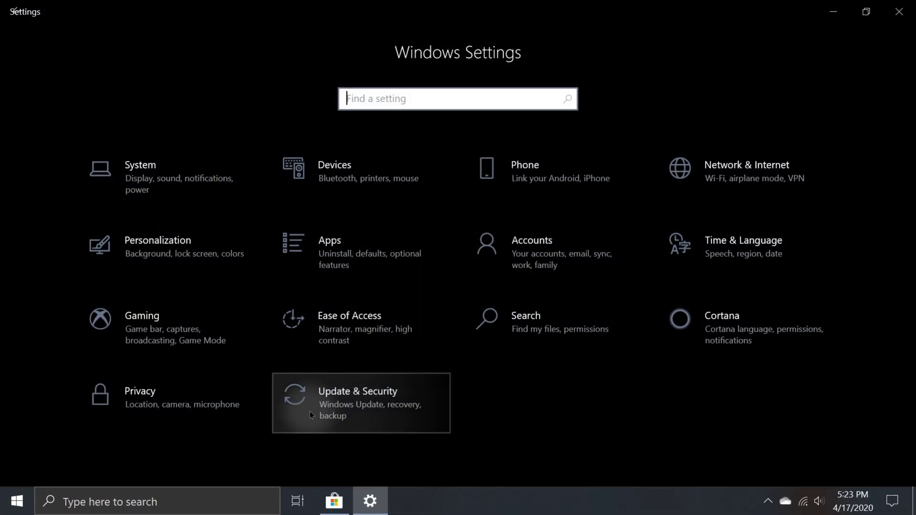
{"action": "left_click", "coordinate": [310, 411]}
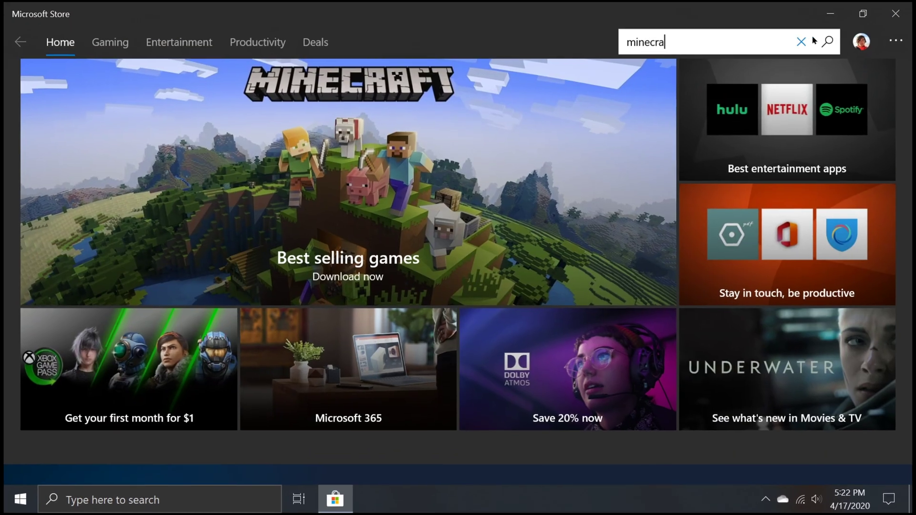
- Search the Microsoft Store for "minecraft", check the Minecraft for Windows 10 page for ownership, and open the account options
{"action": "type", "text": "ft"}
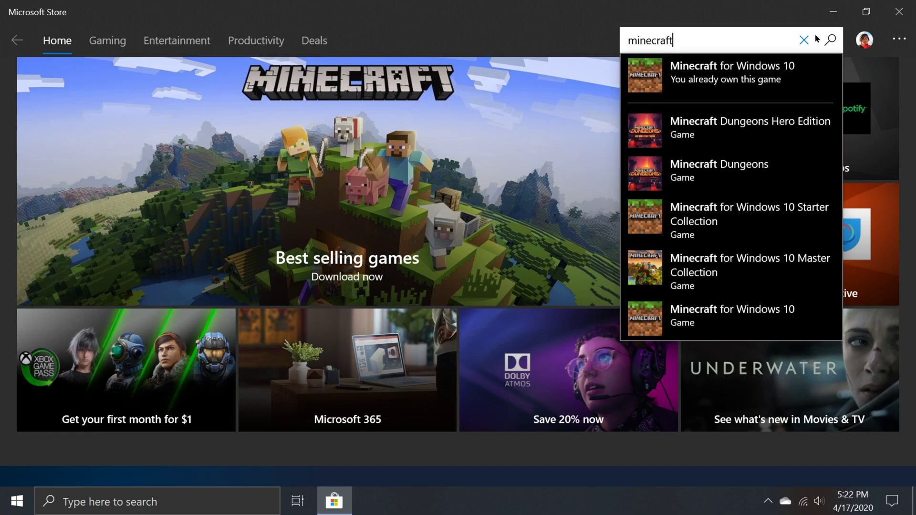
{"action": "left_click", "coordinate": [806, 61]}
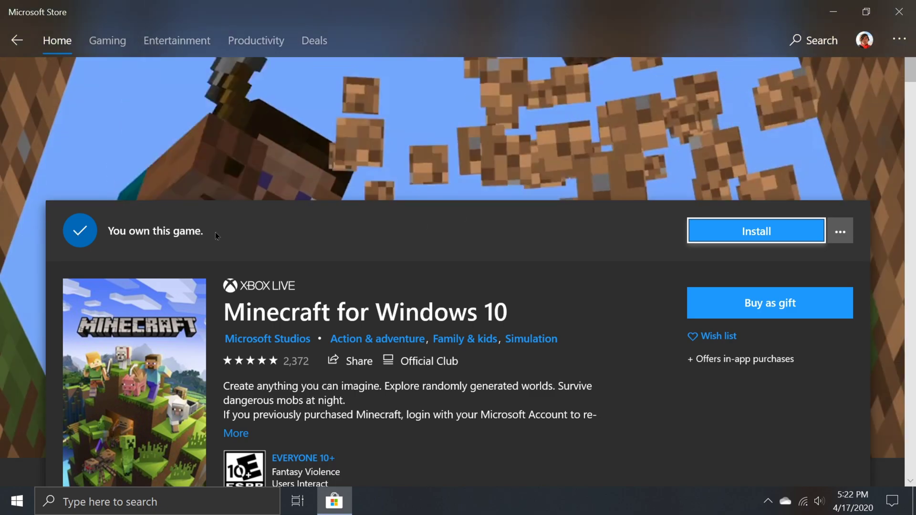
{"action": "left_click", "coordinate": [866, 40]}
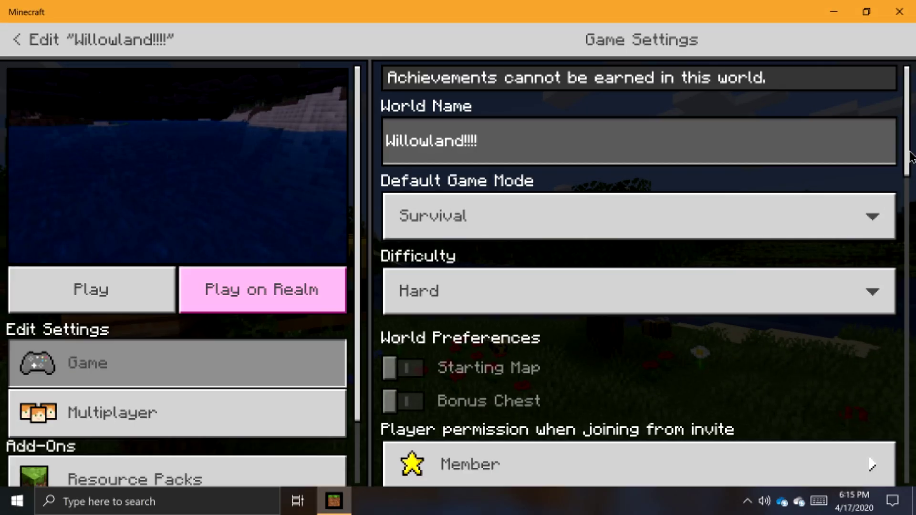
- Look through the game settings of the Willowland!!!! world in Minecraft
{"action": "scroll", "coordinate": [887, 327], "scroll_direction": "down", "scroll_amount": 15}
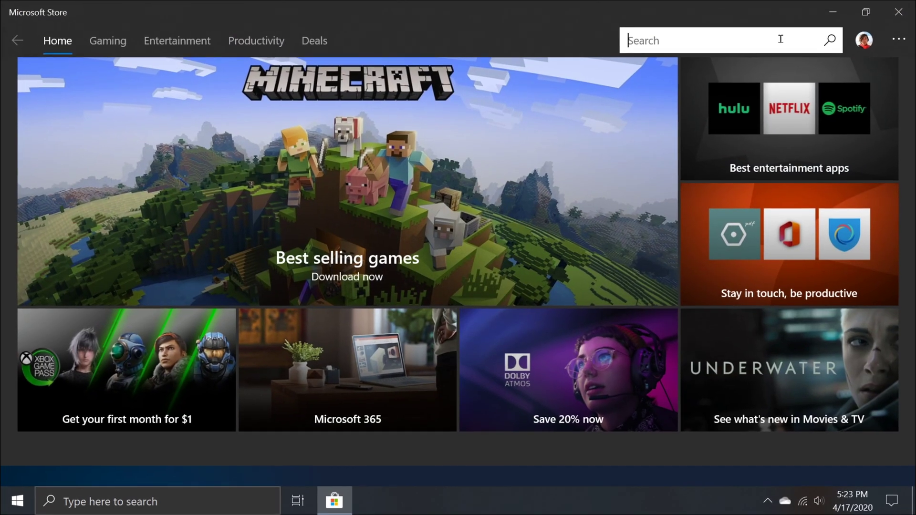
- Find Xbox Insider Hub in the Microsoft Store by searching "xbox insider", install it and launch it
{"action": "type", "text": "xbox insider"}
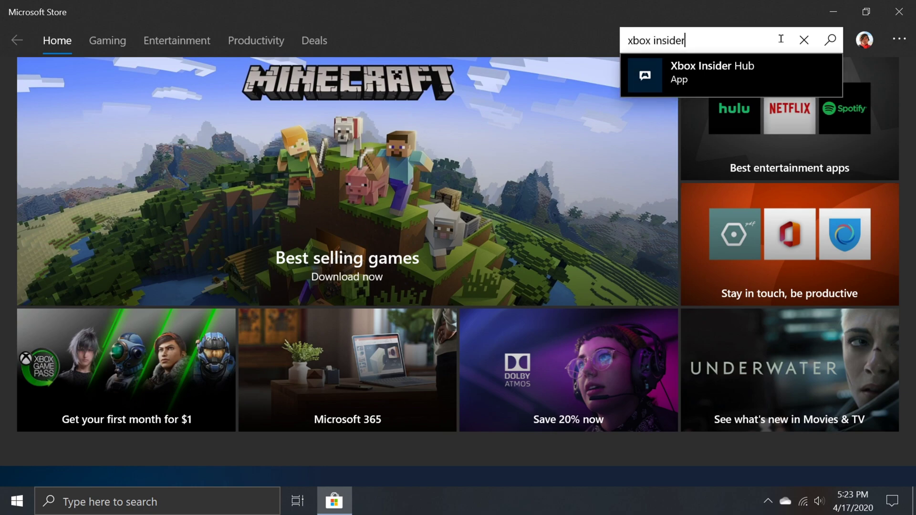
{"action": "left_click", "coordinate": [726, 73]}
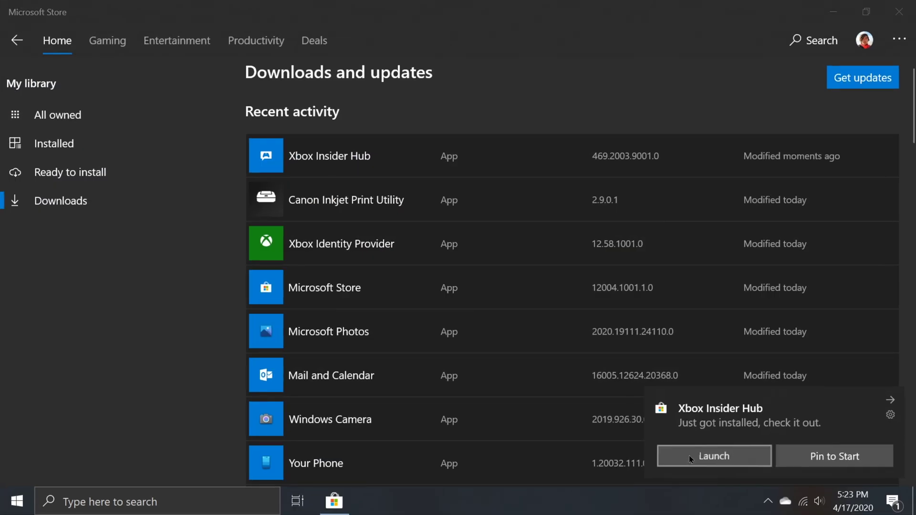
{"action": "left_click", "coordinate": [689, 456]}
{"action": "left_click", "coordinate": [642, 13]}
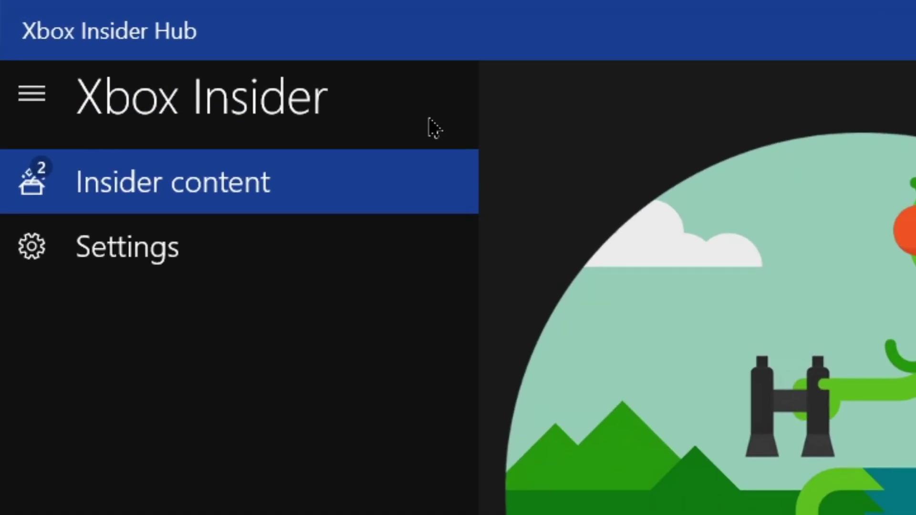
- Join the Minecraft for Windows 10 RTX Beta group from the Insider content in Xbox Insider Hub
{"action": "left_click", "coordinate": [360, 183]}
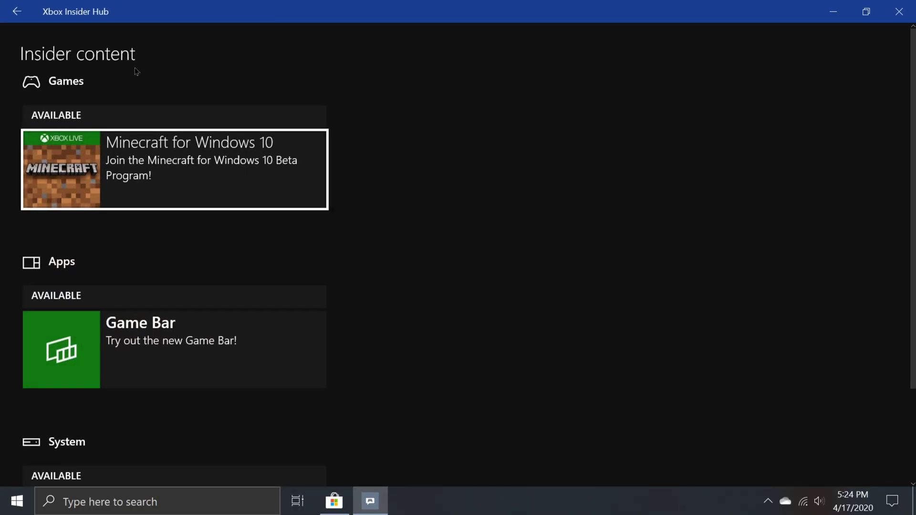
{"action": "left_click", "coordinate": [131, 178]}
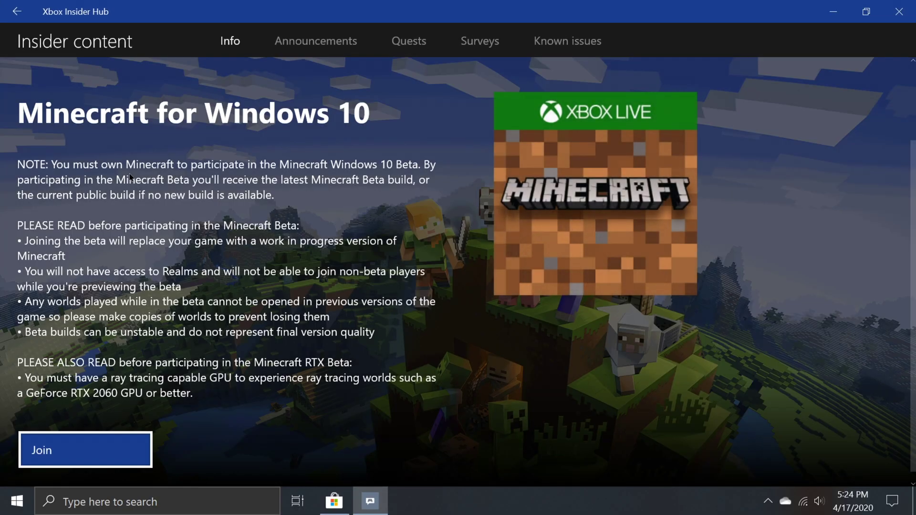
{"action": "left_click", "coordinate": [128, 452]}
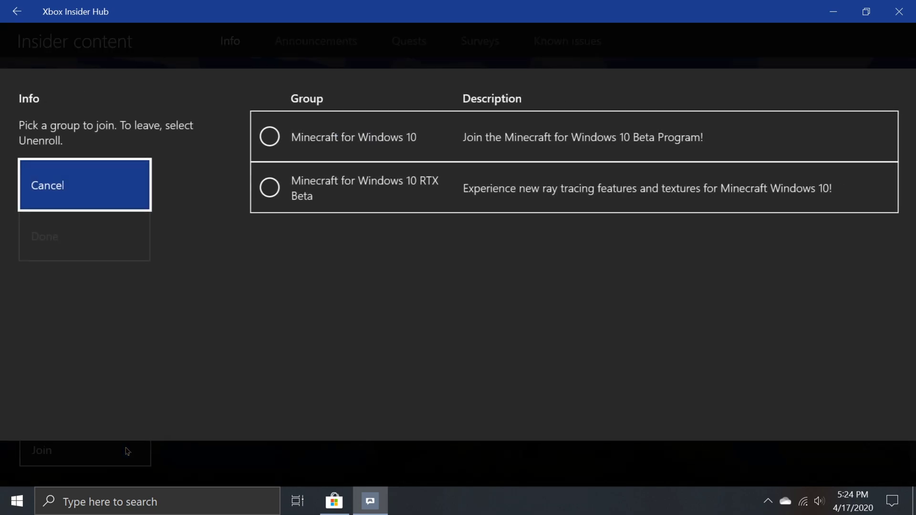
{"action": "left_click", "coordinate": [272, 194]}
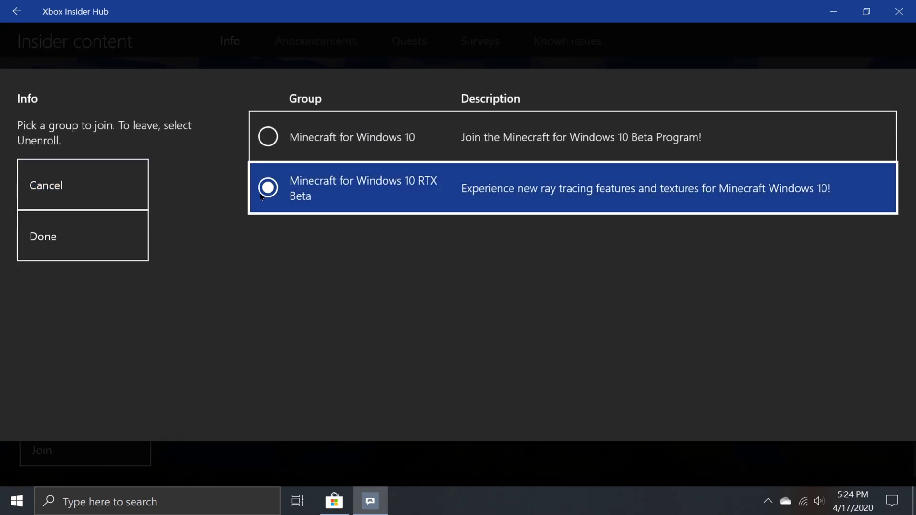
{"action": "left_click", "coordinate": [120, 235]}
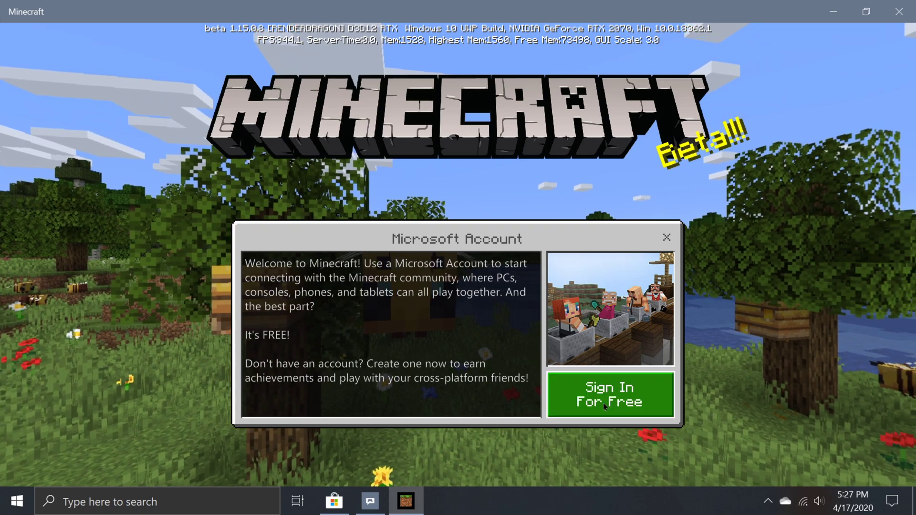
- Sign in to Minecraft with the Microsoft account and continue past the Minecraft RTX Beta welcome message
{"action": "left_click", "coordinate": [603, 403]}
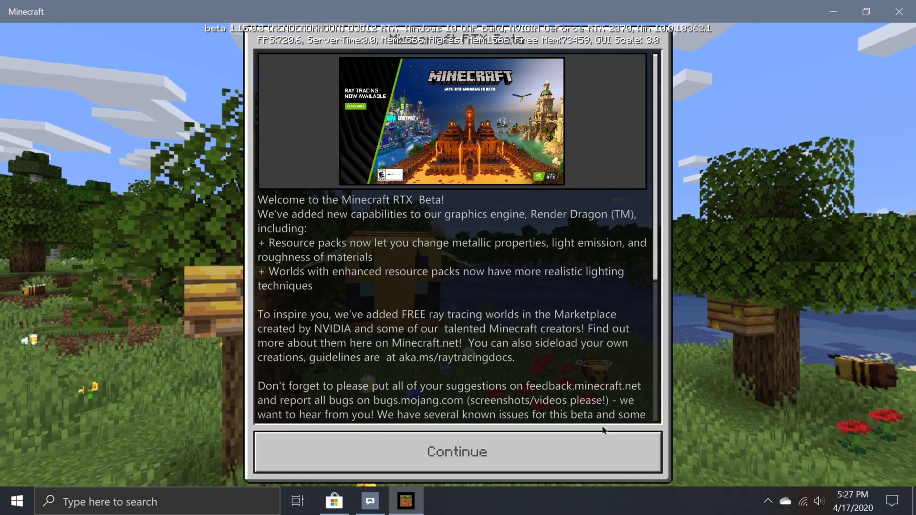
{"action": "left_click", "coordinate": [602, 435]}
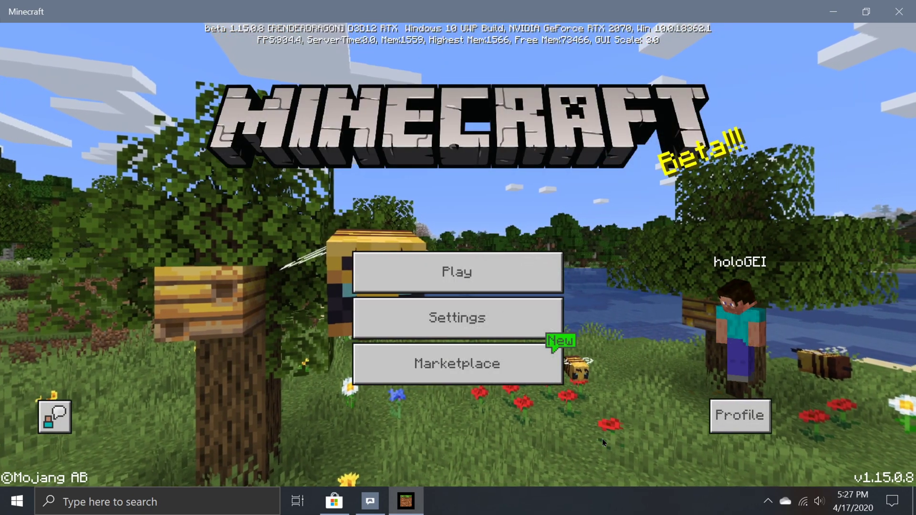
- Download the Color, Light and Shadow RTX world by Nvidia from the Minecraft Marketplace
{"action": "left_click", "coordinate": [539, 382]}
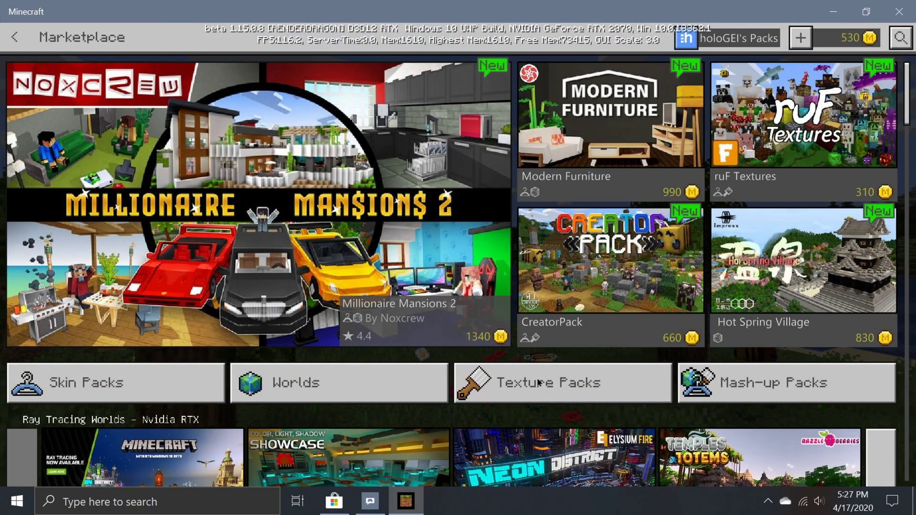
{"action": "scroll", "coordinate": [539, 382], "scroll_direction": "down", "scroll_amount": 5}
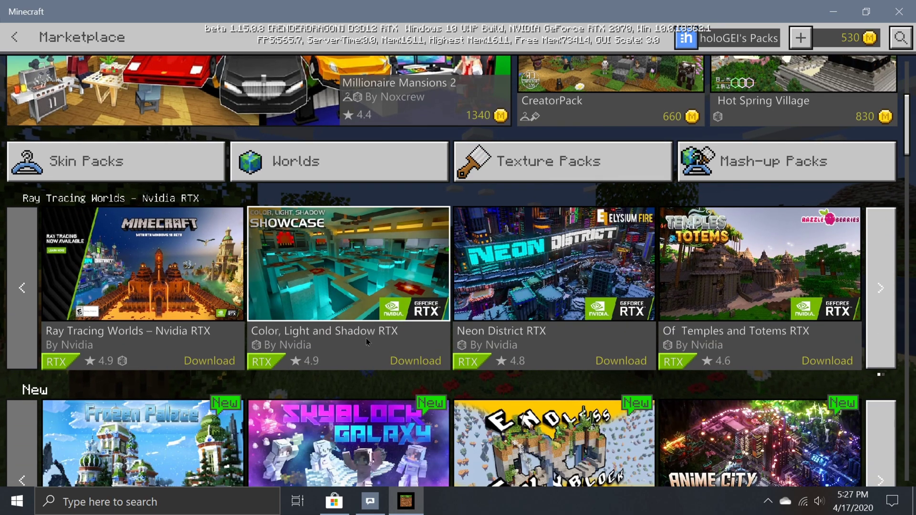
{"action": "left_click", "coordinate": [367, 341]}
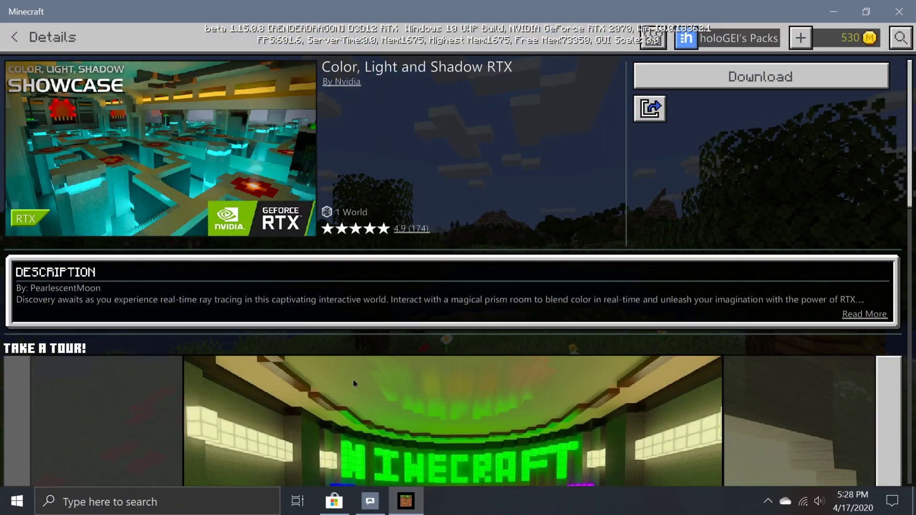
{"action": "left_click", "coordinate": [699, 64]}
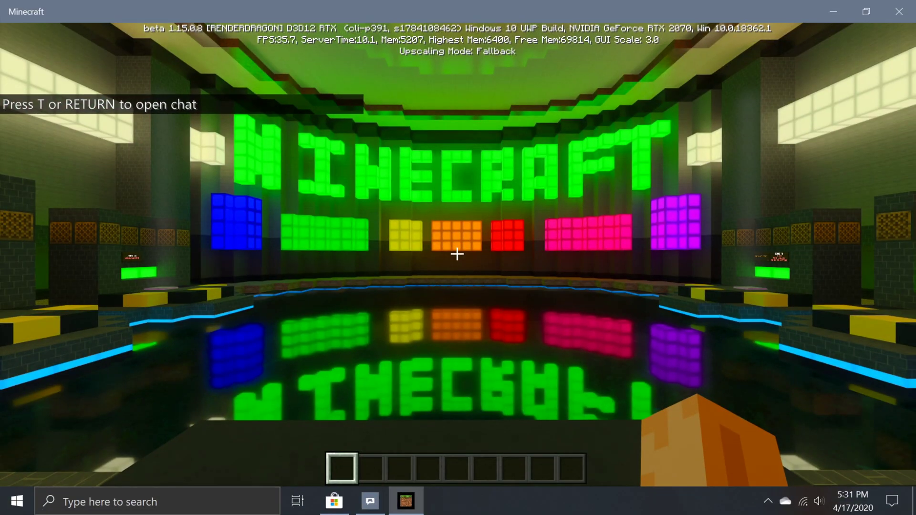
- Pause the Color, Light and Shadow RTX world and open its Advanced Video settings
{"action": "key", "text": "Escape"}
{"action": "left_click", "coordinate": [319, 287]}
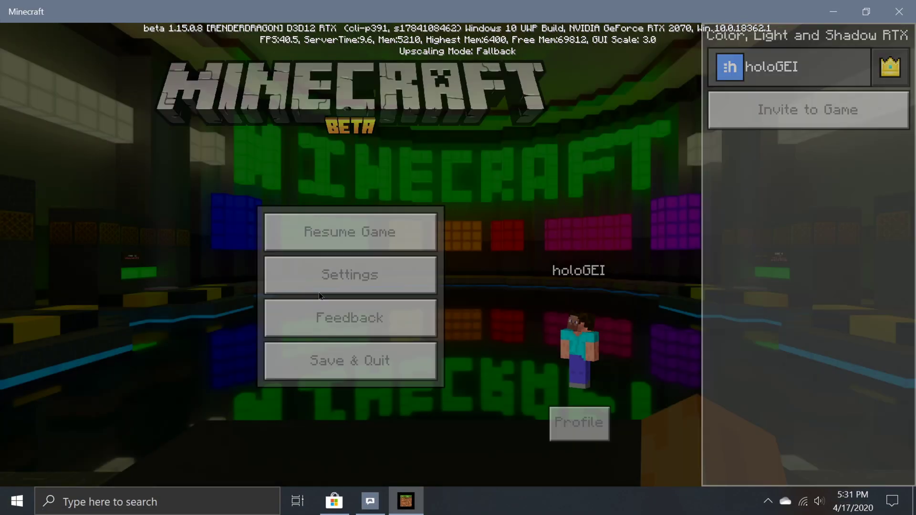
{"action": "scroll", "coordinate": [319, 297], "scroll_direction": "down", "scroll_amount": 3}
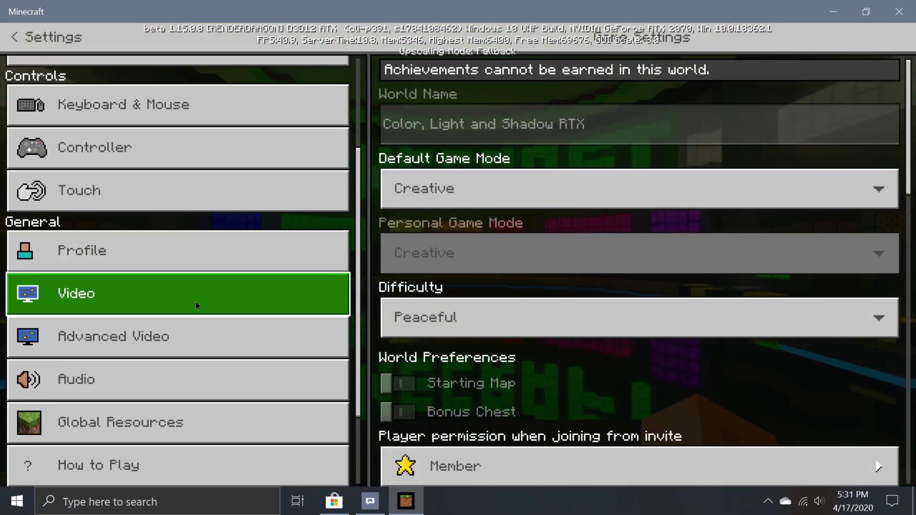
{"action": "left_click", "coordinate": [175, 342]}
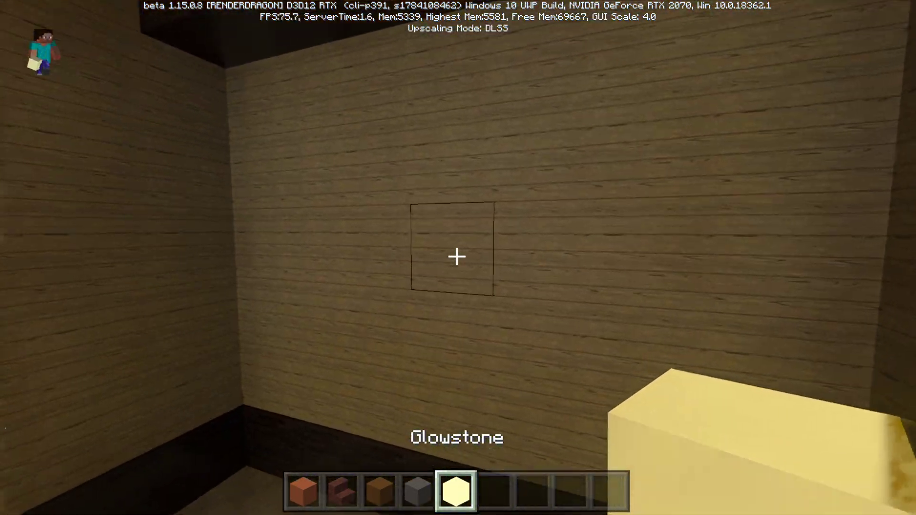
- Place a glowstone block and two acacia wood plank blocks on the alcove's back wall and view their light and shadows from farther back
{"action": "right_click", "coordinate": [458, 257]}
{"action": "key", "text": "4"}
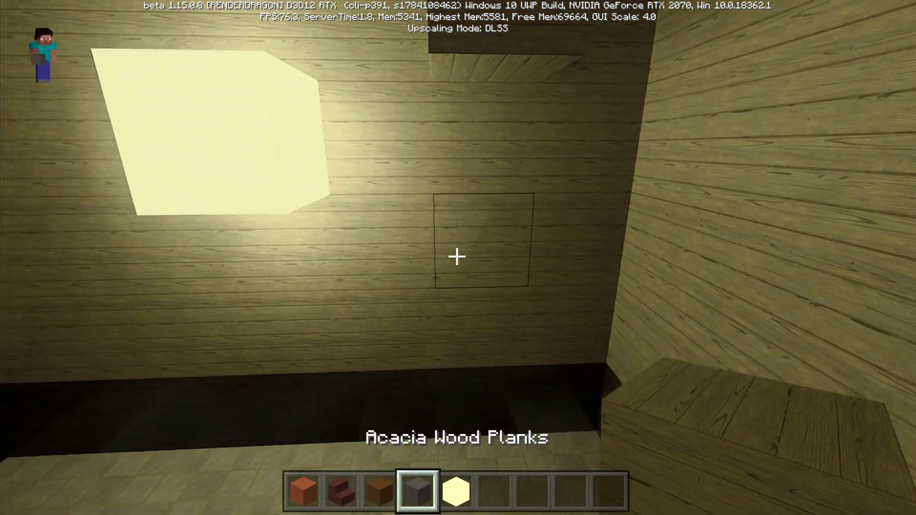
{"action": "right_click", "coordinate": [457, 257]}
{"action": "key", "text": "s"}
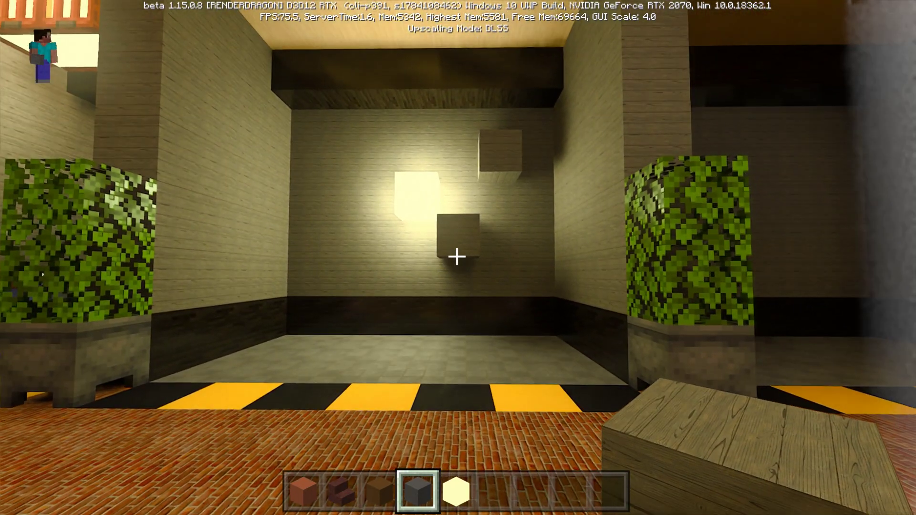
{"action": "key", "text": "w"}
{"action": "key", "text": "s"}
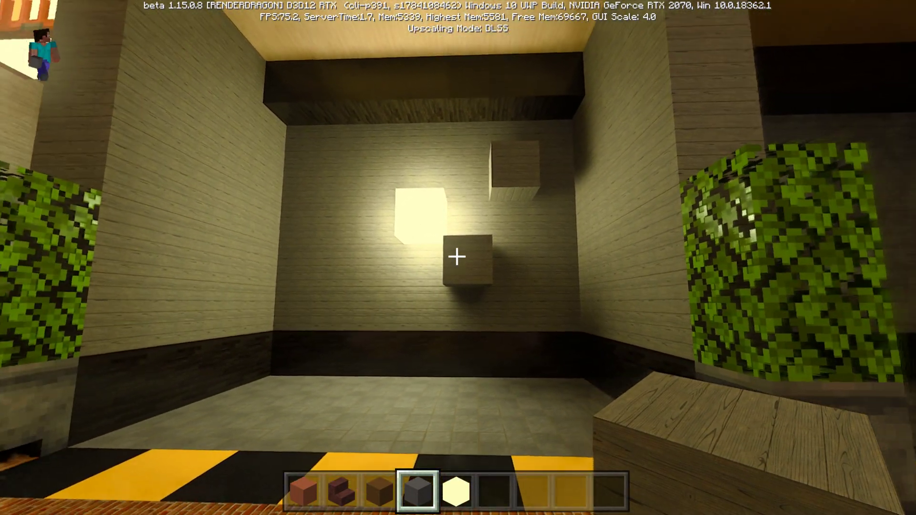
{"action": "key", "text": "5"}
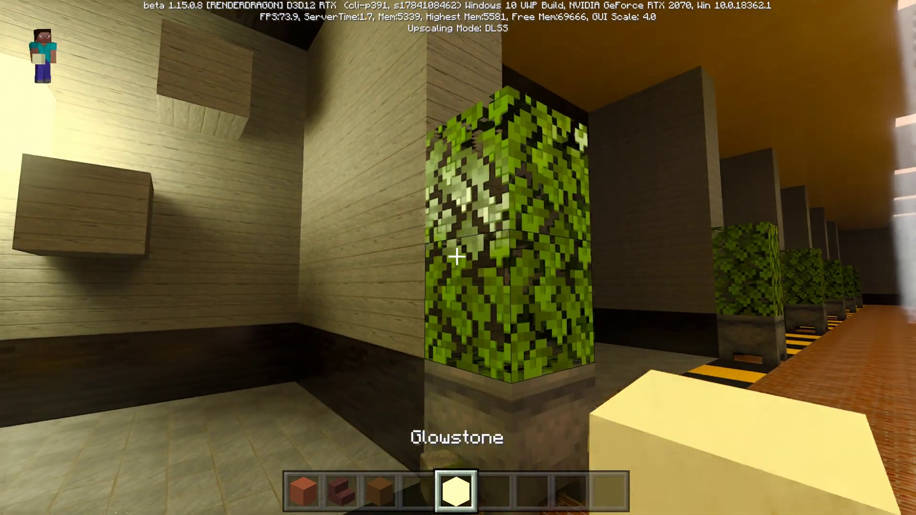